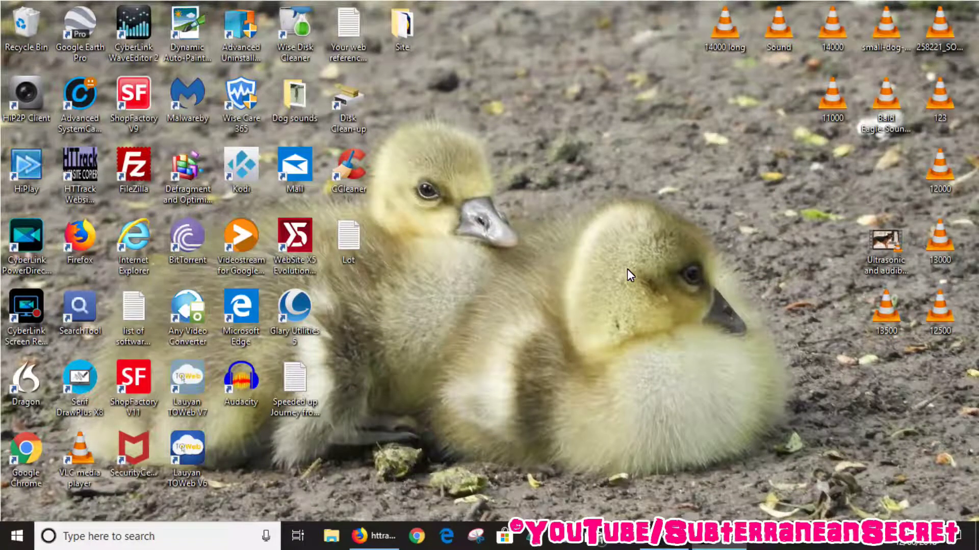
Visit the official HTTrack site's download page listing version 3.49-2, then close Firefox.
{"action": "left_click", "coordinate": [376, 536]}
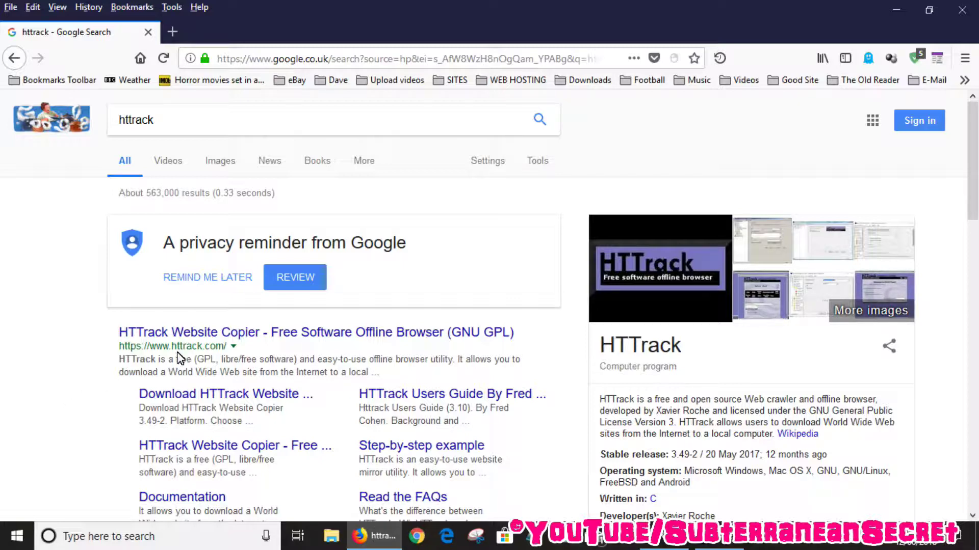
{"action": "left_click", "coordinate": [193, 334]}
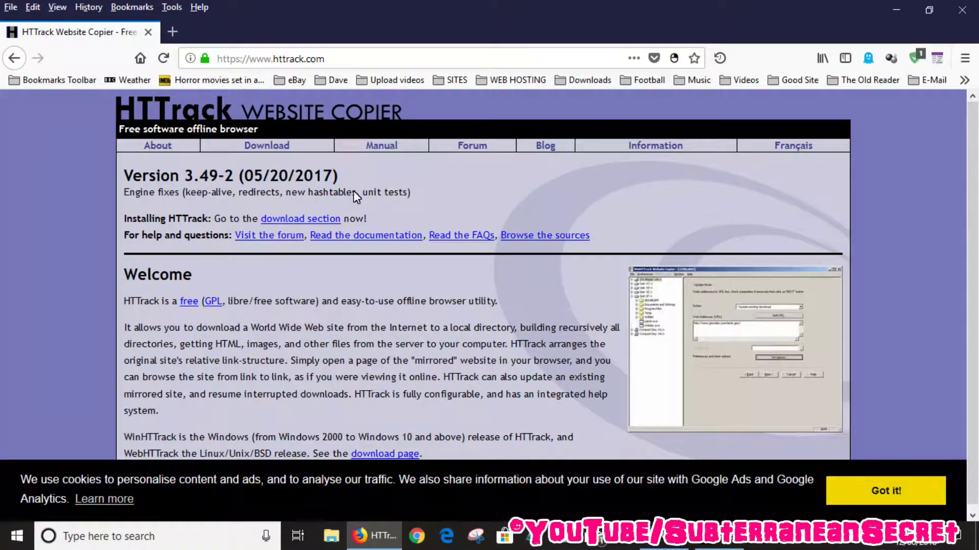
{"action": "left_click", "coordinate": [270, 145]}
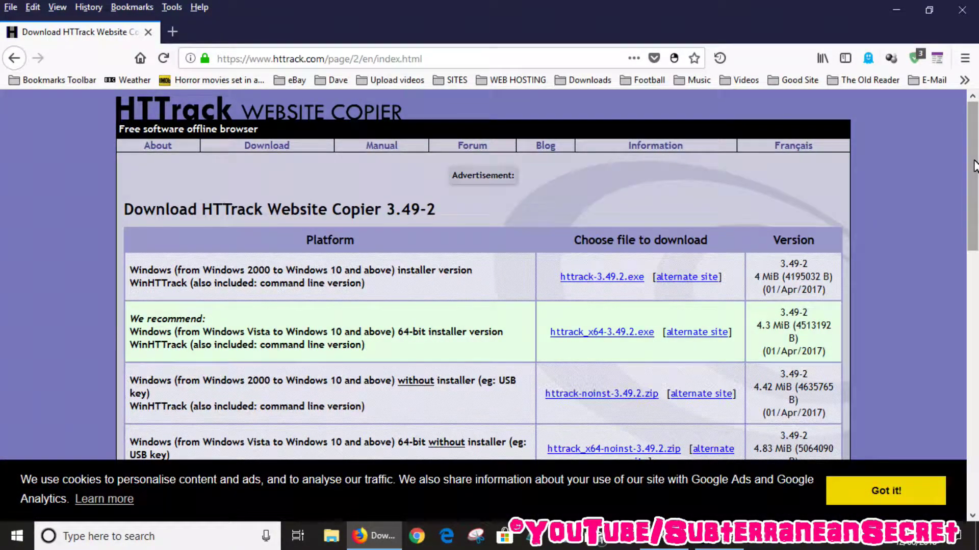
{"action": "left_click_drag", "start_coordinate": [974, 165], "coordinate": [976, 198]}
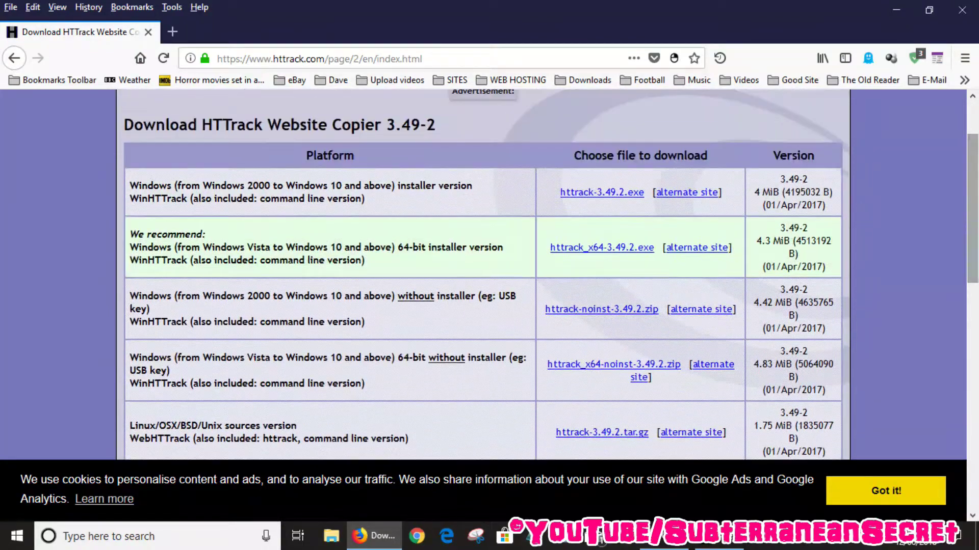
{"action": "left_click", "coordinate": [969, 10]}
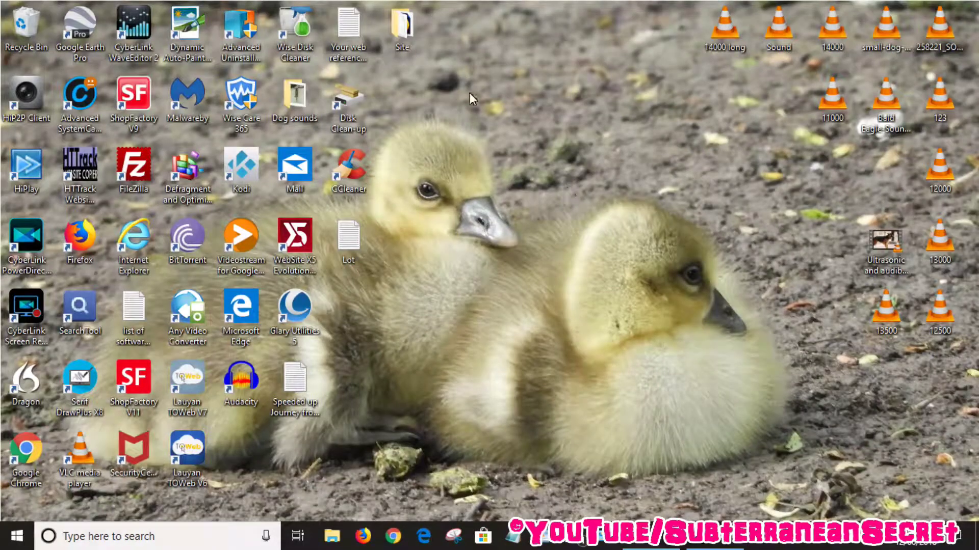
Launch WinHTTrack and name a new project 'Test download'.
{"action": "double_click", "coordinate": [91, 161]}
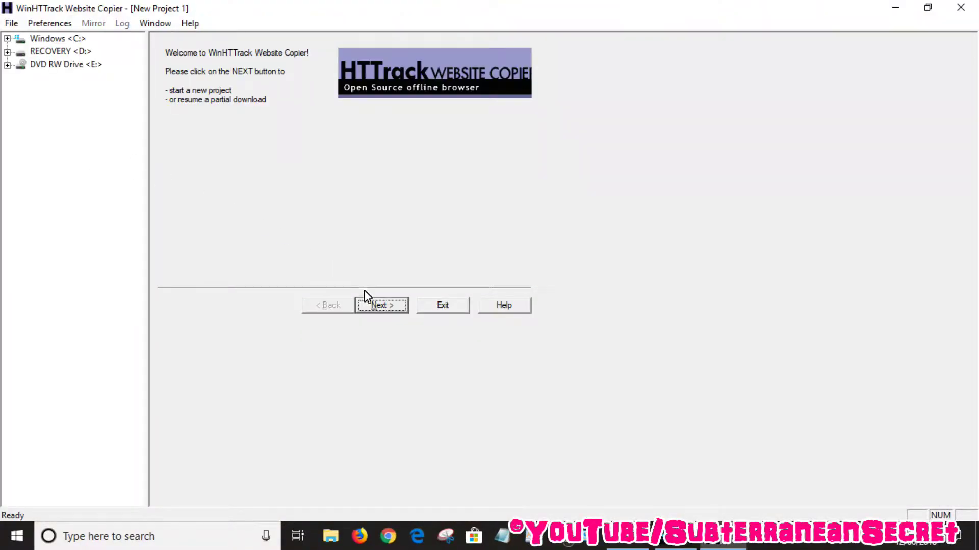
{"action": "left_click", "coordinate": [384, 306]}
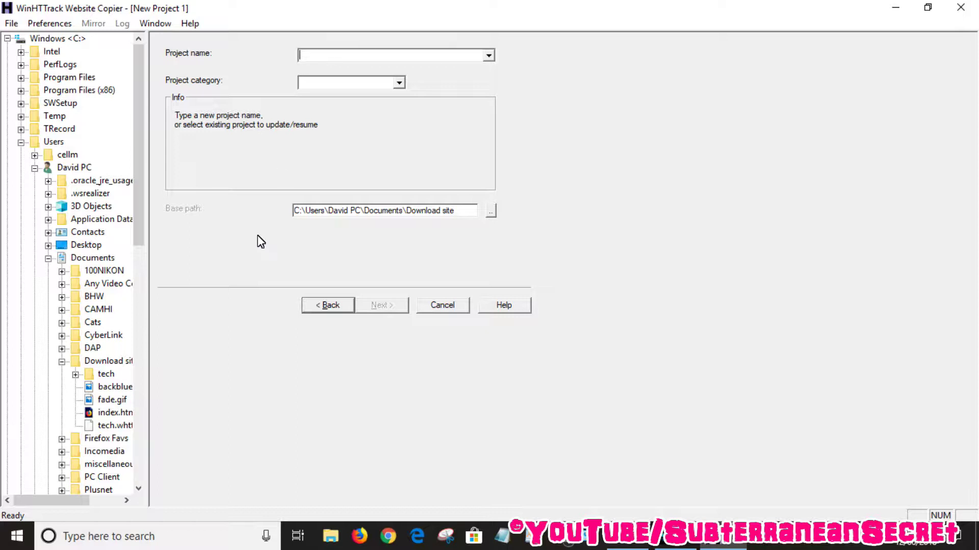
{"action": "left_click", "coordinate": [349, 55]}
{"action": "type", "text": "Test download"}
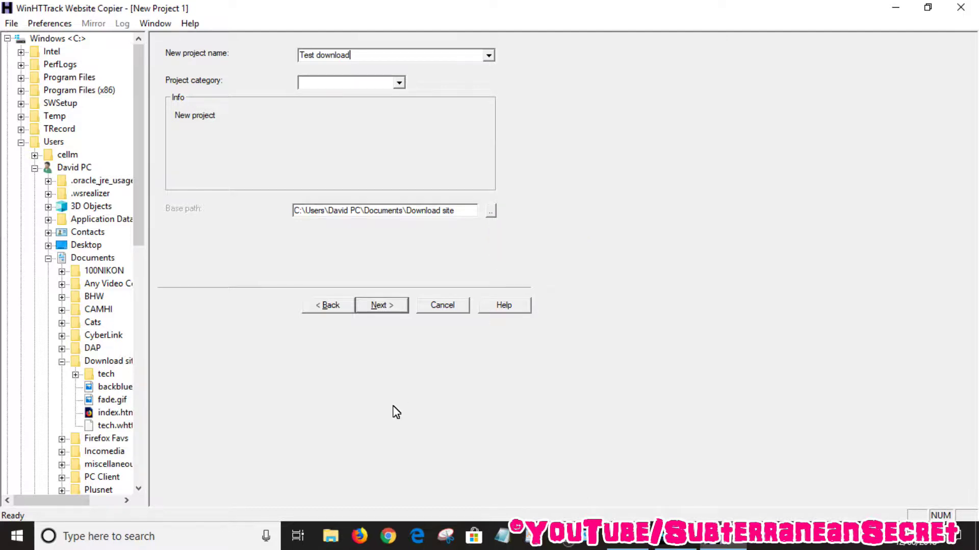
{"action": "left_click", "coordinate": [330, 536]}
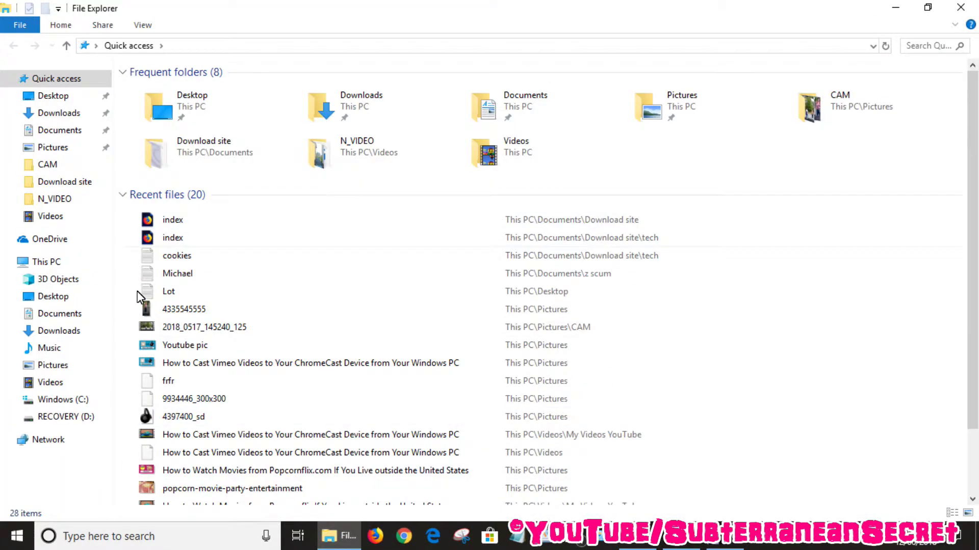
Create a new folder named 'test download' inside Documents.
{"action": "left_click", "coordinate": [60, 316]}
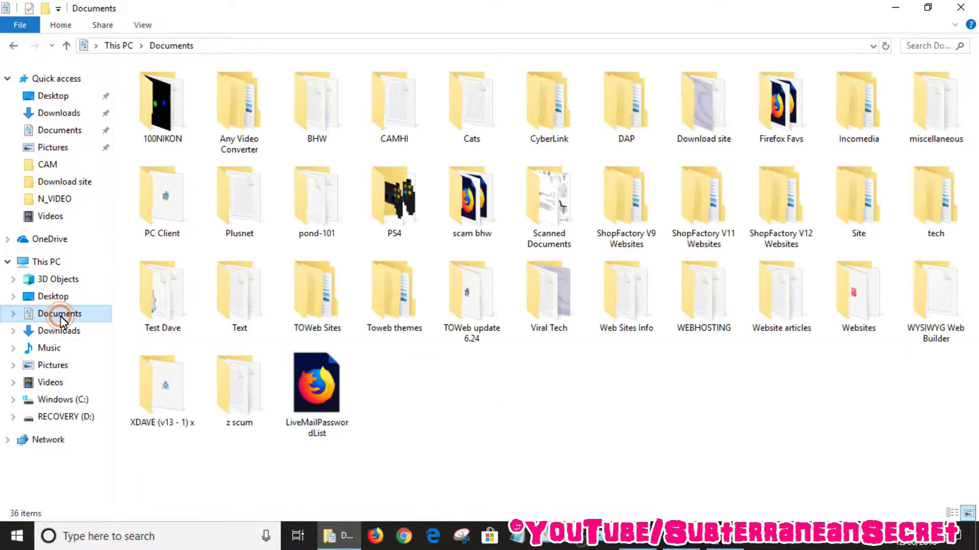
{"action": "right_click", "coordinate": [405, 400]}
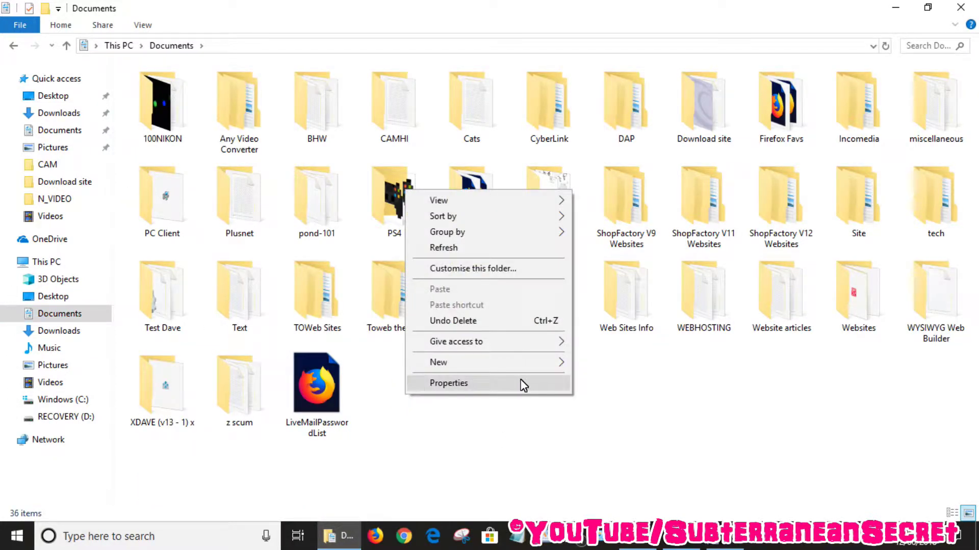
{"action": "mouse_move", "coordinate": [530, 363]}
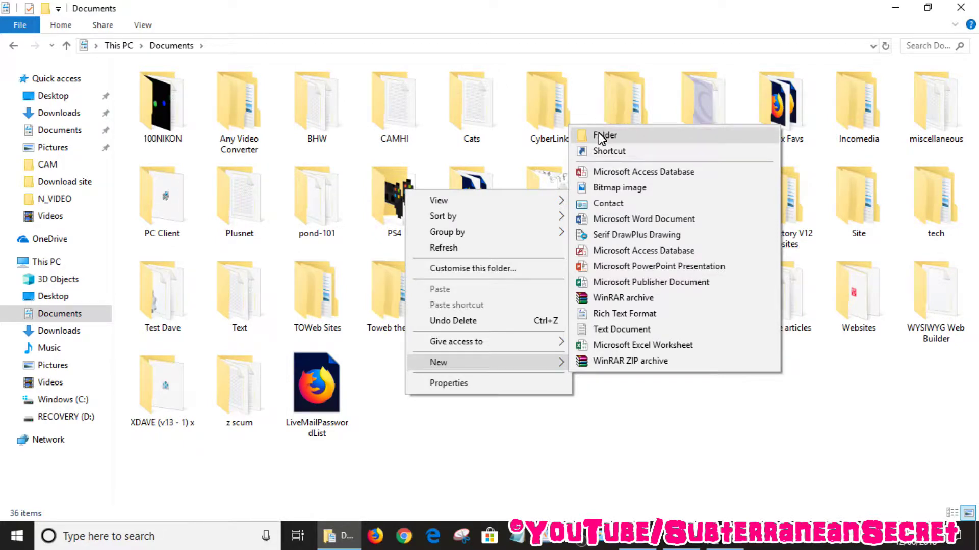
{"action": "left_click", "coordinate": [602, 136]}
{"action": "type", "text": "test "}
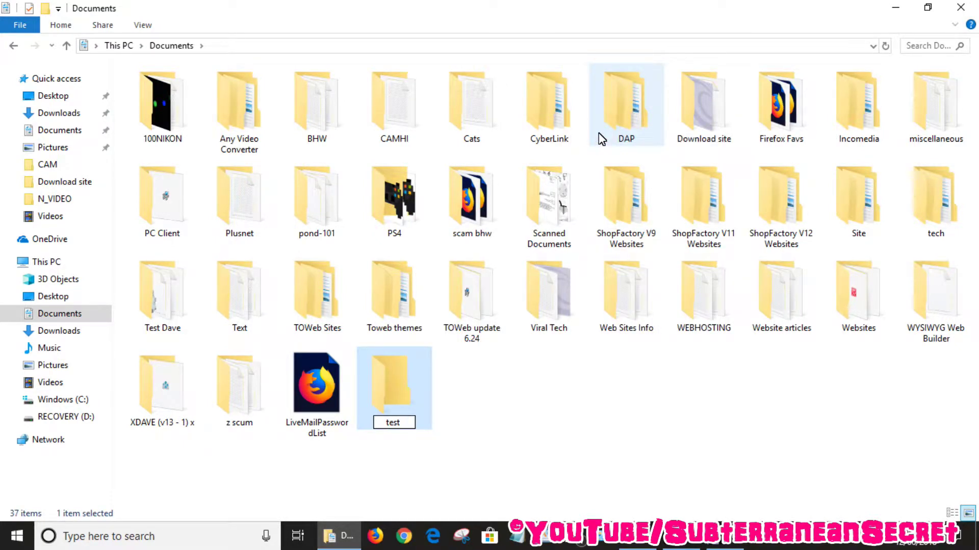
{"action": "type", "text": "downl"}
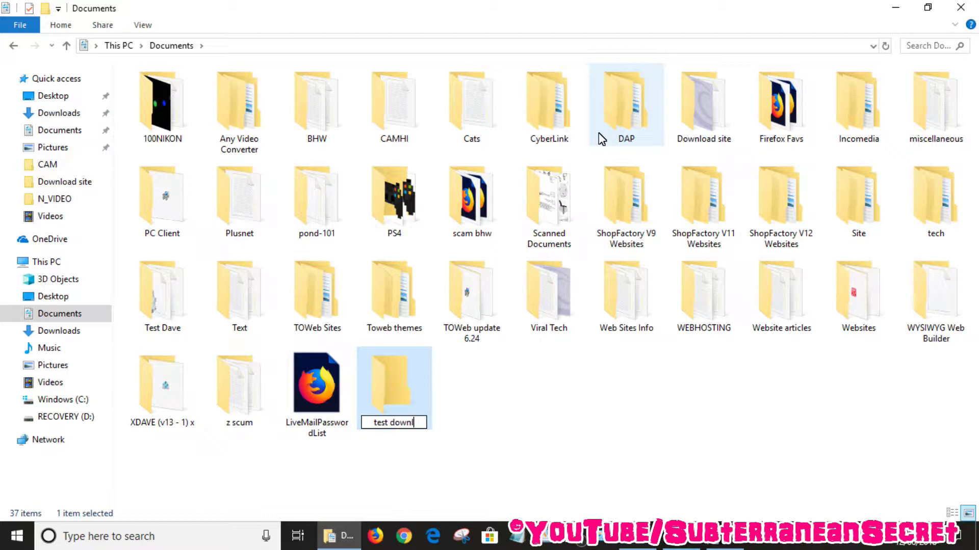
{"action": "type", "text": "oad"}
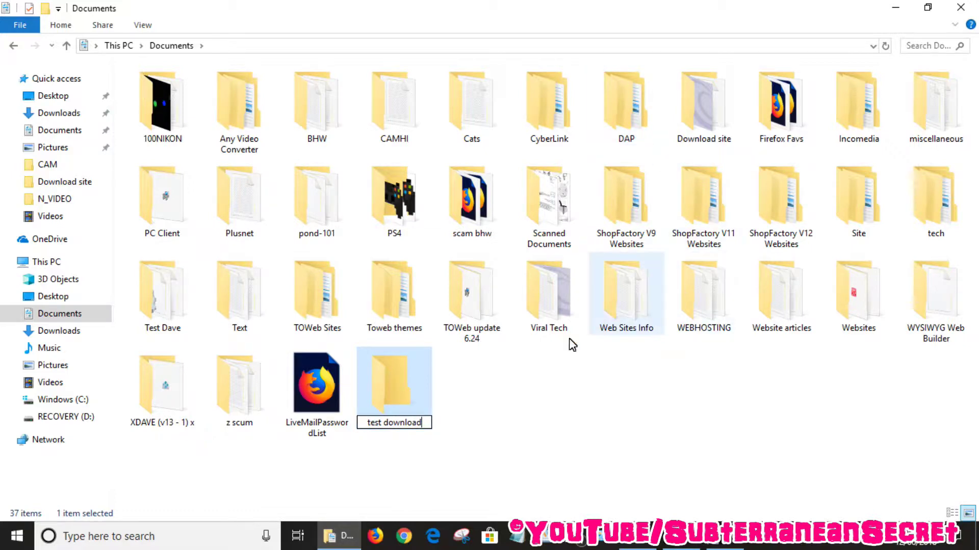
{"action": "left_click", "coordinate": [516, 384]}
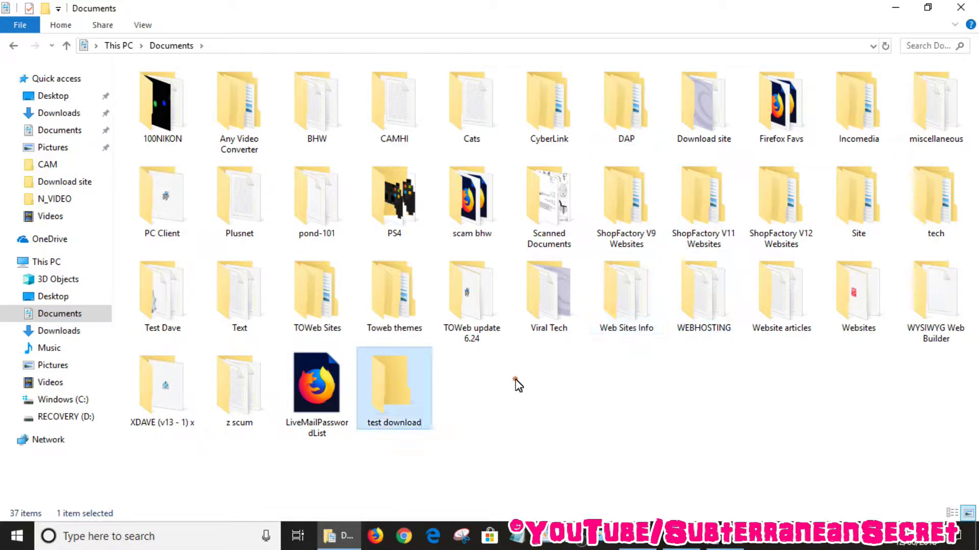
Set the project base path to Documents\test download and continue to Mirroring Mode.
{"action": "left_click", "coordinate": [895, 7]}
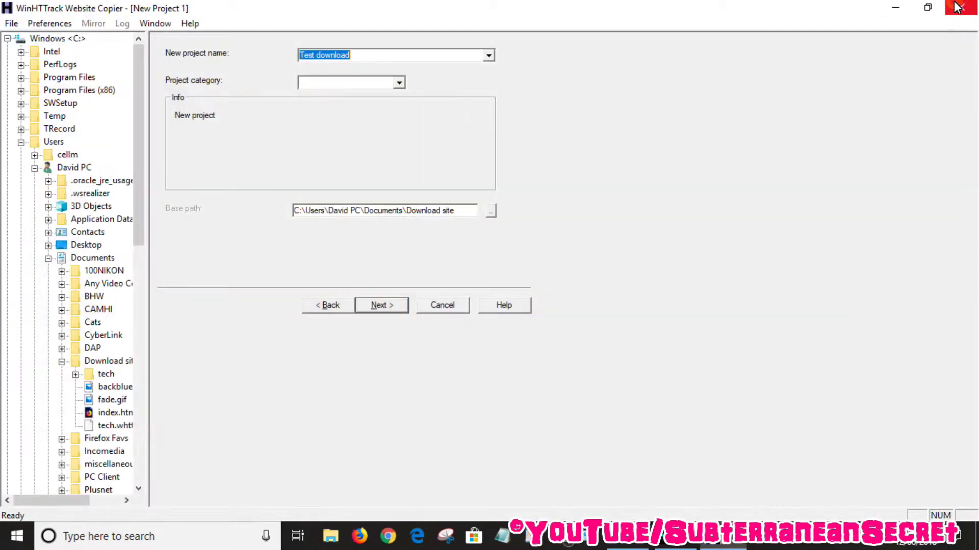
{"action": "left_click", "coordinate": [492, 211]}
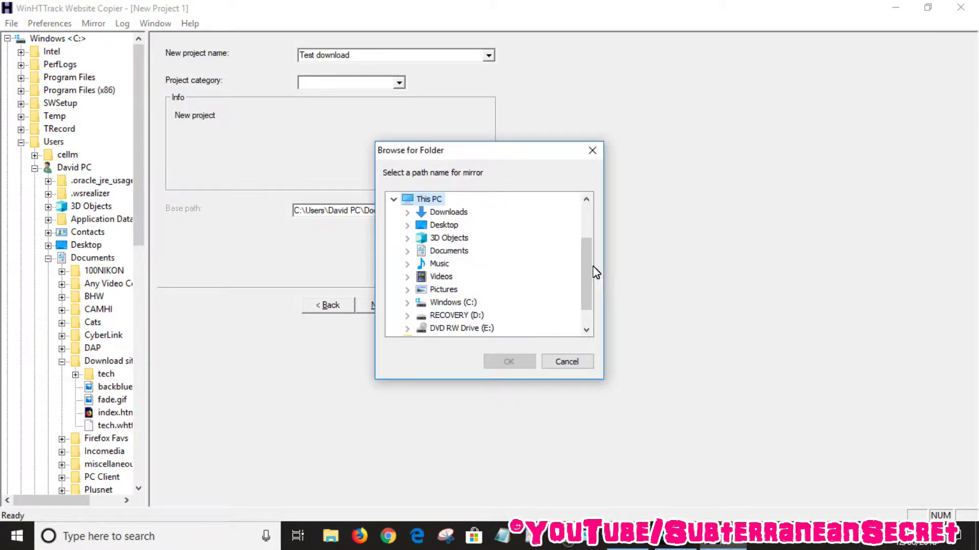
{"action": "left_click", "coordinate": [408, 251]}
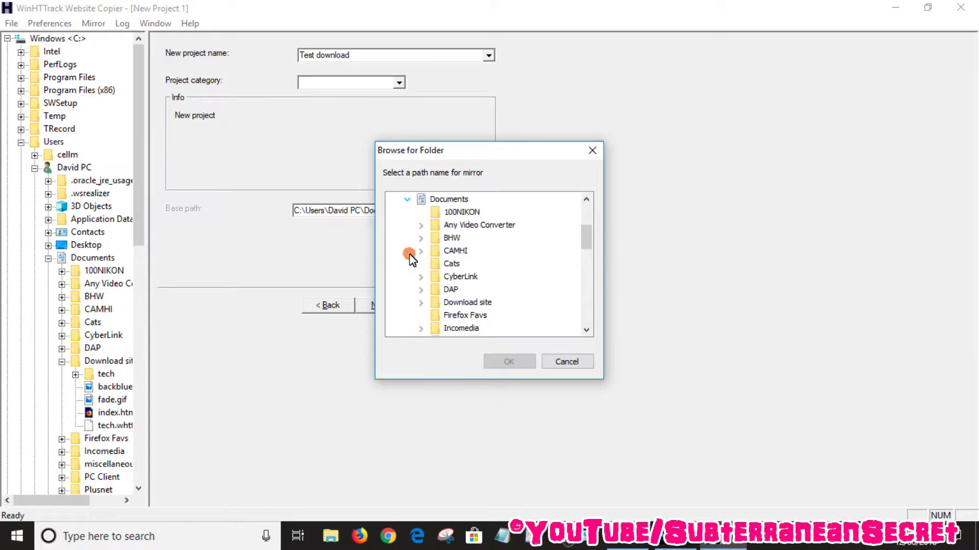
{"action": "left_click_drag", "start_coordinate": [586, 237], "coordinate": [591, 275]}
{"action": "left_click", "coordinate": [476, 302]}
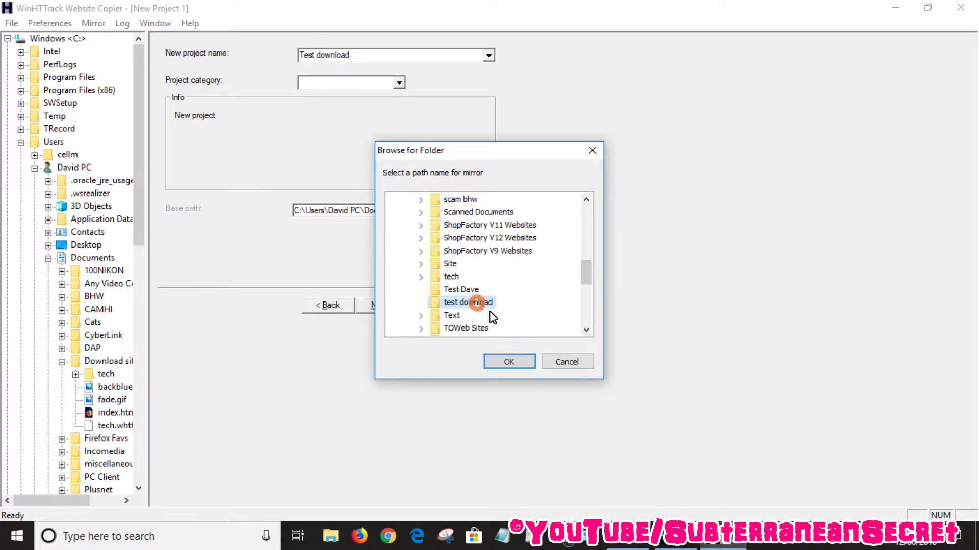
{"action": "left_click", "coordinate": [512, 363]}
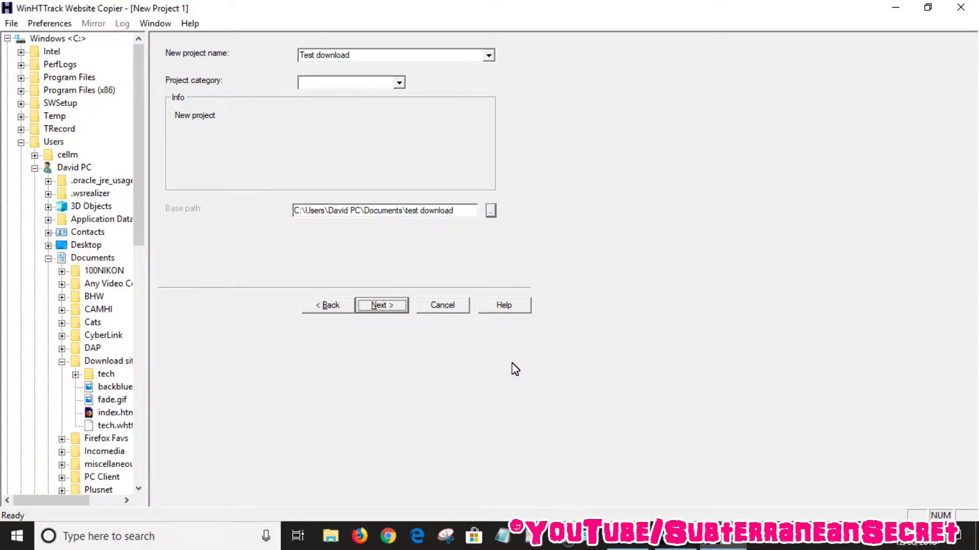
{"action": "left_click", "coordinate": [376, 308]}
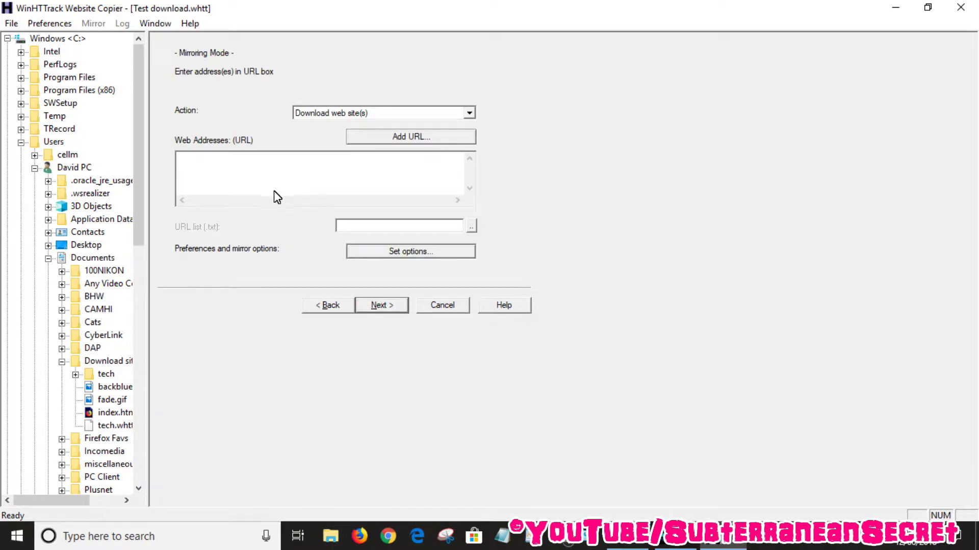
{"action": "left_click", "coordinate": [360, 536]}
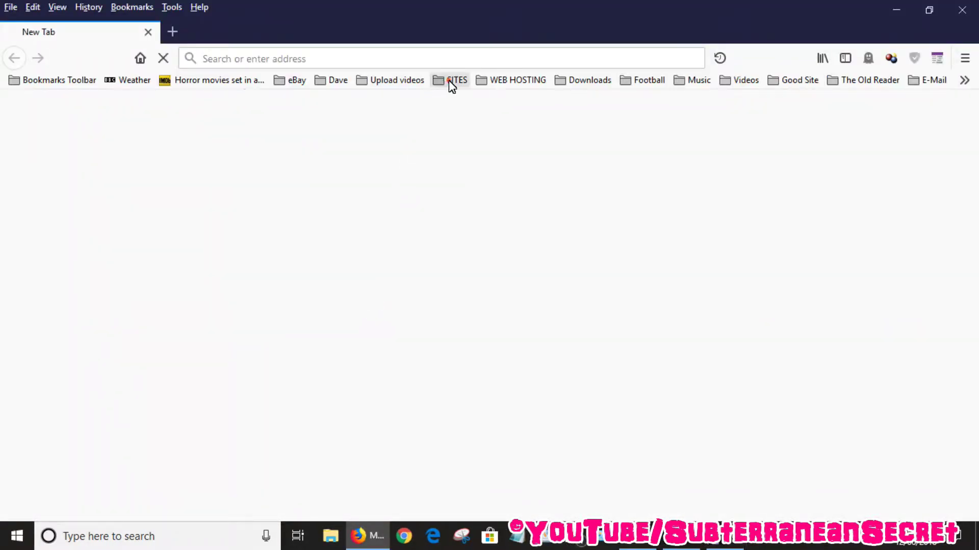
{"action": "left_click", "coordinate": [449, 81]}
{"action": "left_click", "coordinate": [503, 278]}
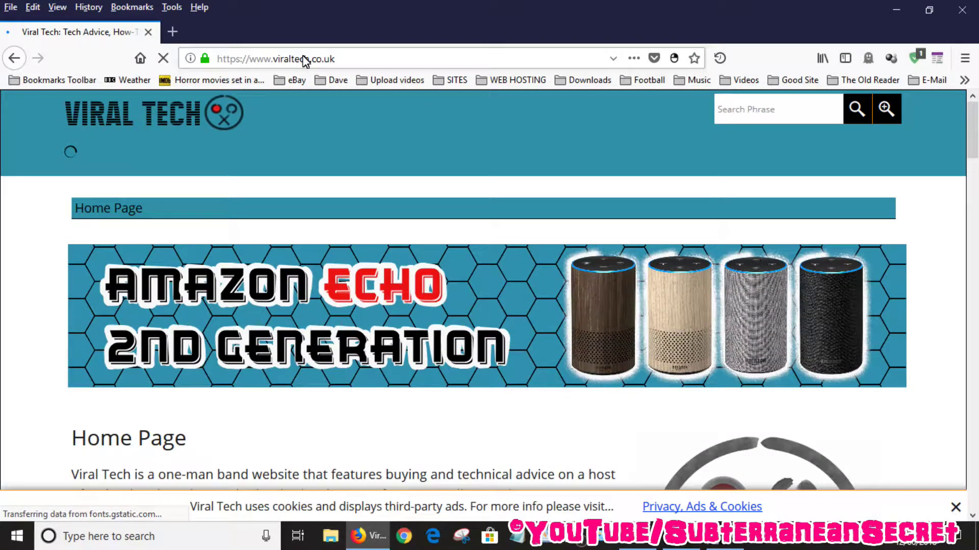
{"action": "left_click", "coordinate": [331, 60]}
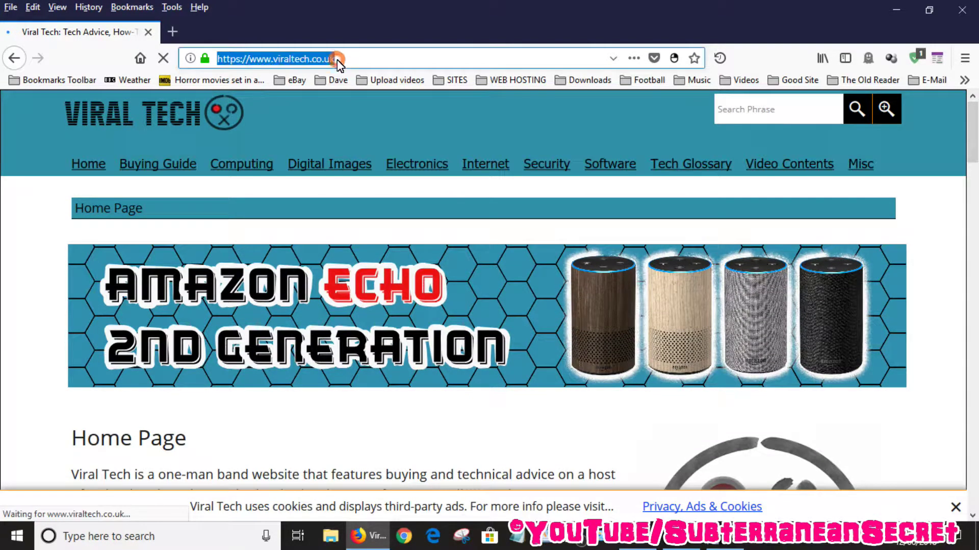
{"action": "right_click", "coordinate": [312, 63]}
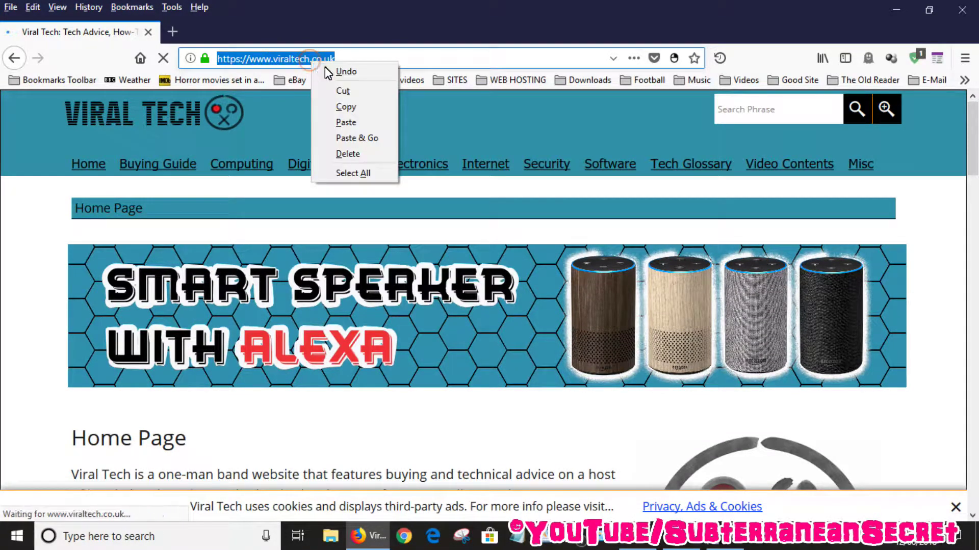
{"action": "left_click", "coordinate": [359, 108]}
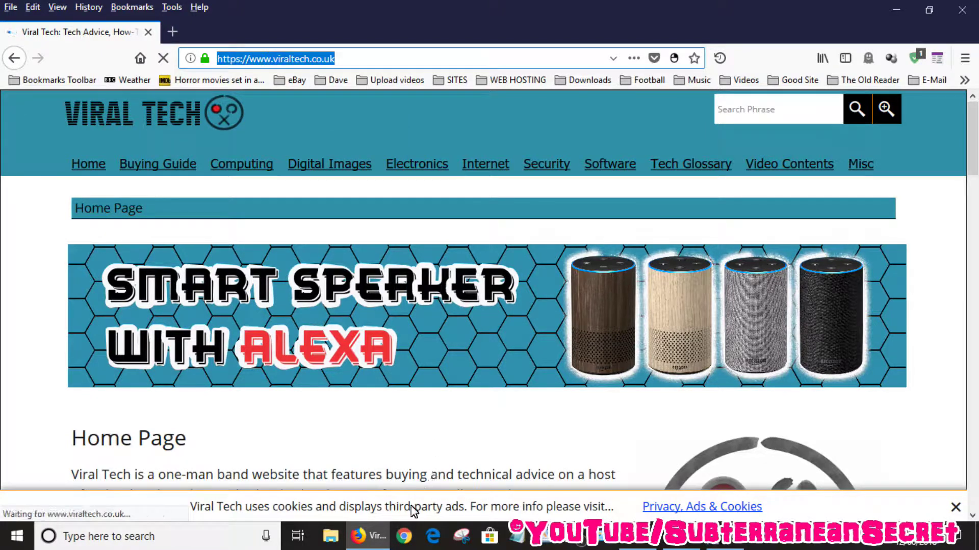
{"action": "left_click", "coordinate": [724, 536]}
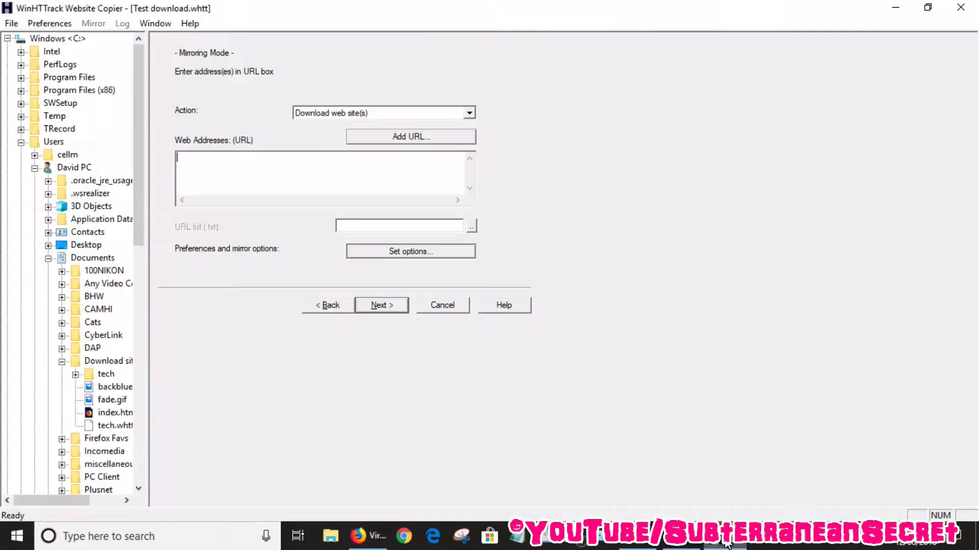
{"action": "right_click", "coordinate": [235, 166]}
{"action": "left_click", "coordinate": [293, 225]}
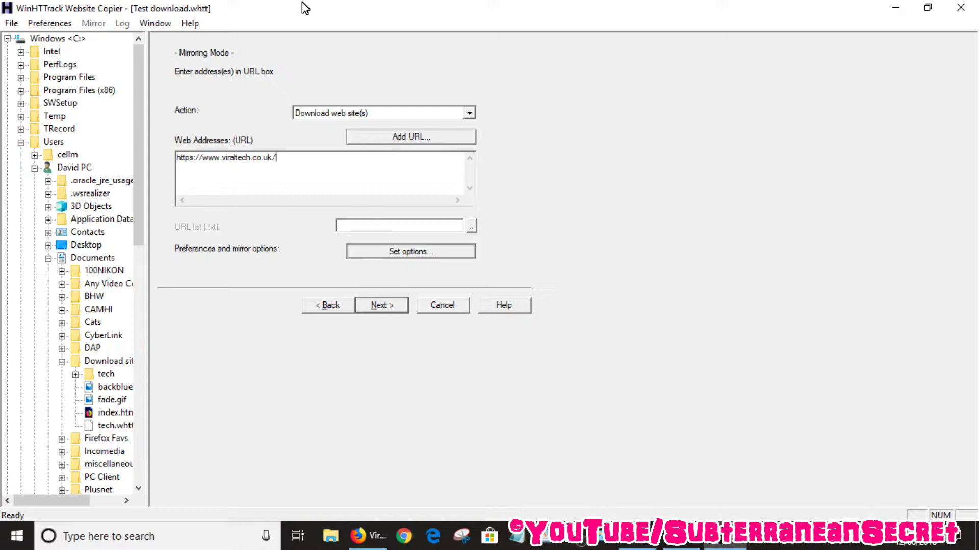
{"action": "left_click", "coordinate": [470, 112]}
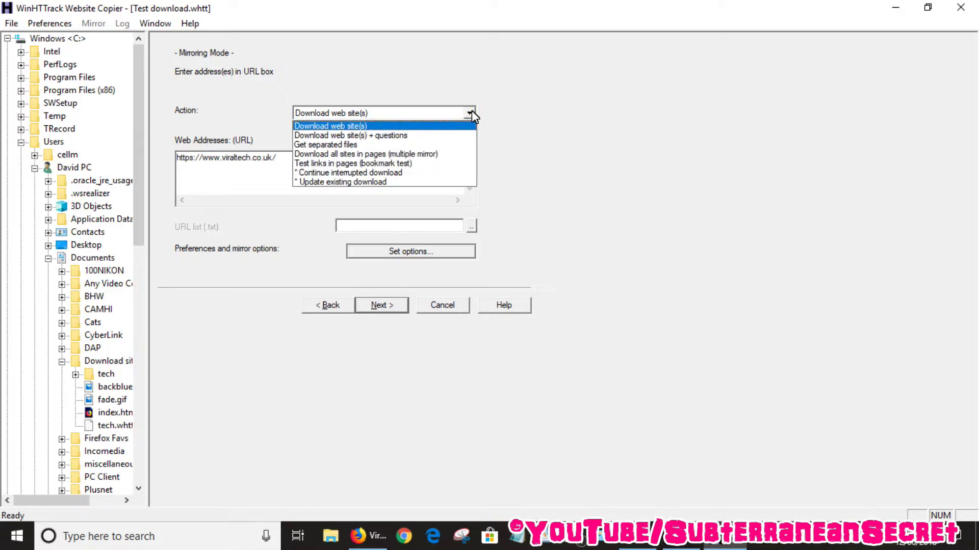
{"action": "left_click", "coordinate": [390, 109]}
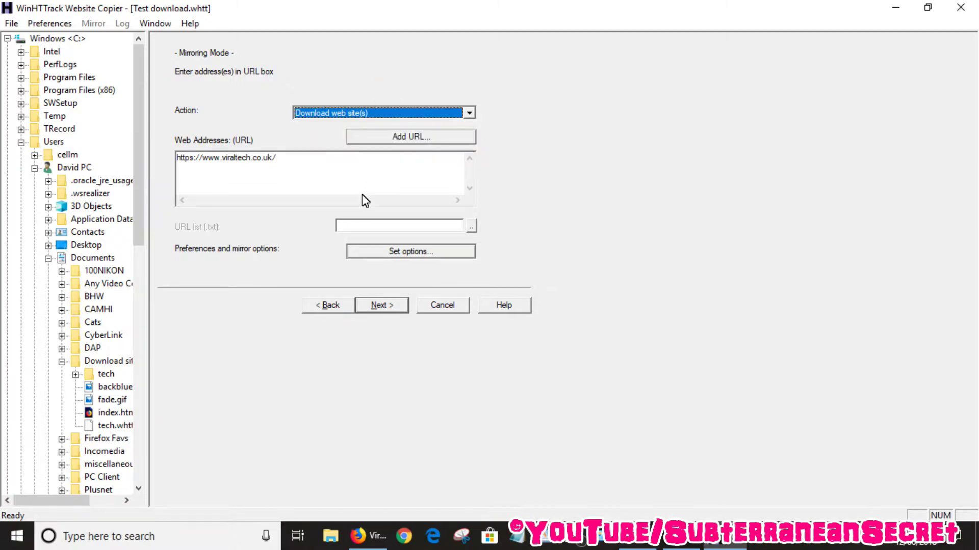
{"action": "left_click", "coordinate": [381, 307]}
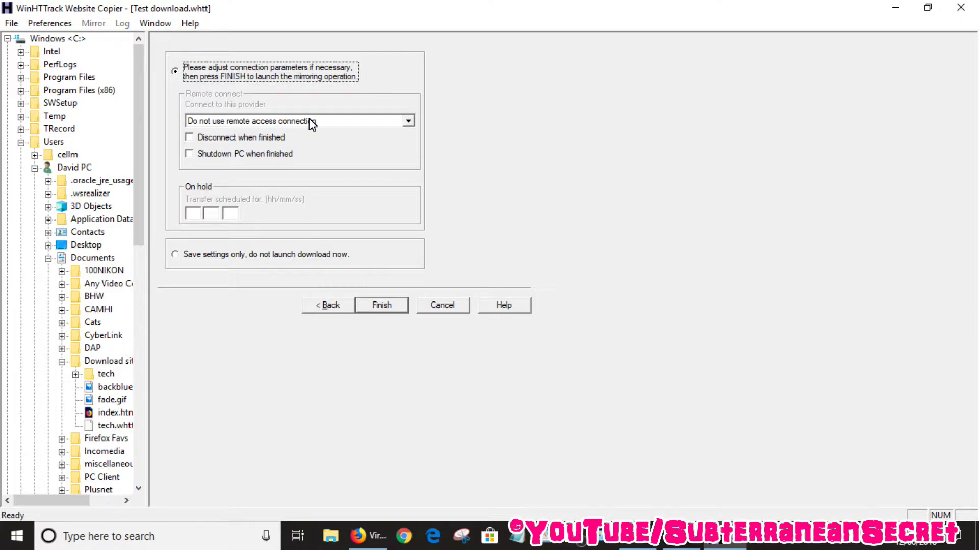
{"action": "left_click", "coordinate": [383, 304]}
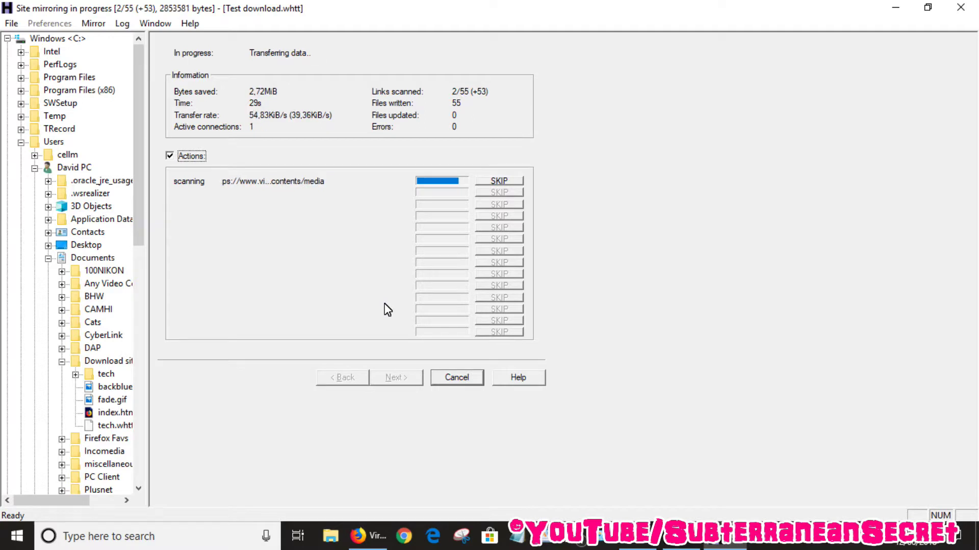
Let the Viral Tech mirror finish at 68 files written, then close WinHTTrack.
{"action": "left_click", "coordinate": [457, 379]}
{"action": "left_click", "coordinate": [478, 300]}
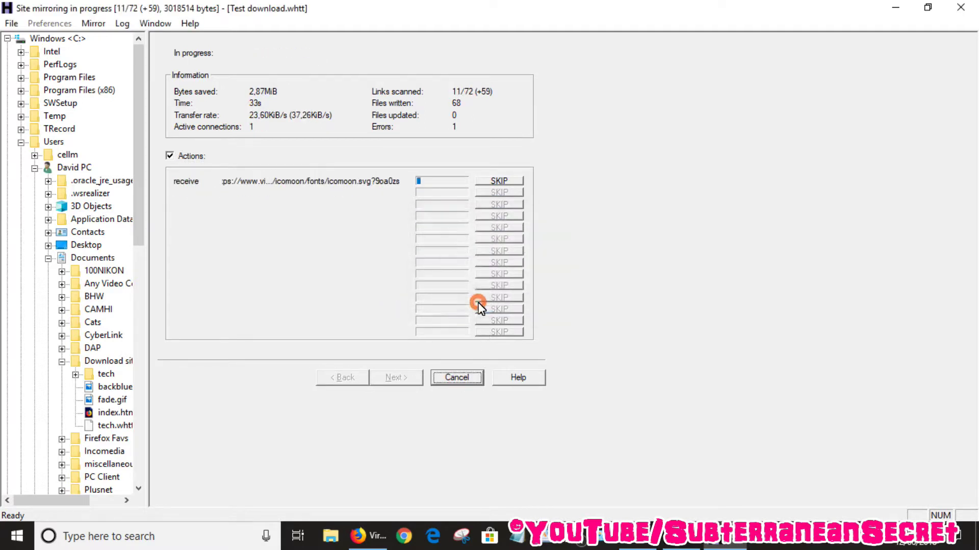
{"action": "left_click", "coordinate": [960, 7]}
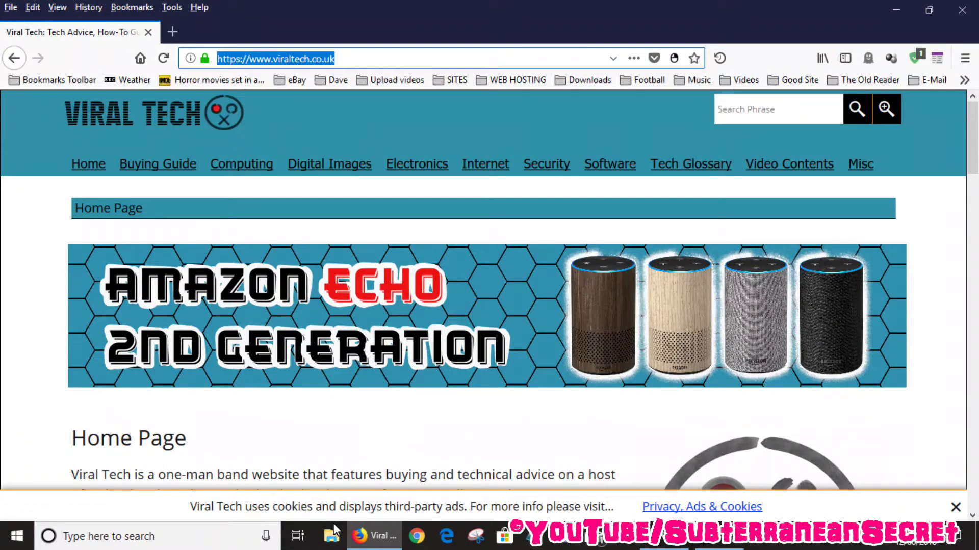
Open index.html from Documents' Download site folder in Firefox and select the mirrored tech project.
{"action": "left_click", "coordinate": [331, 537]}
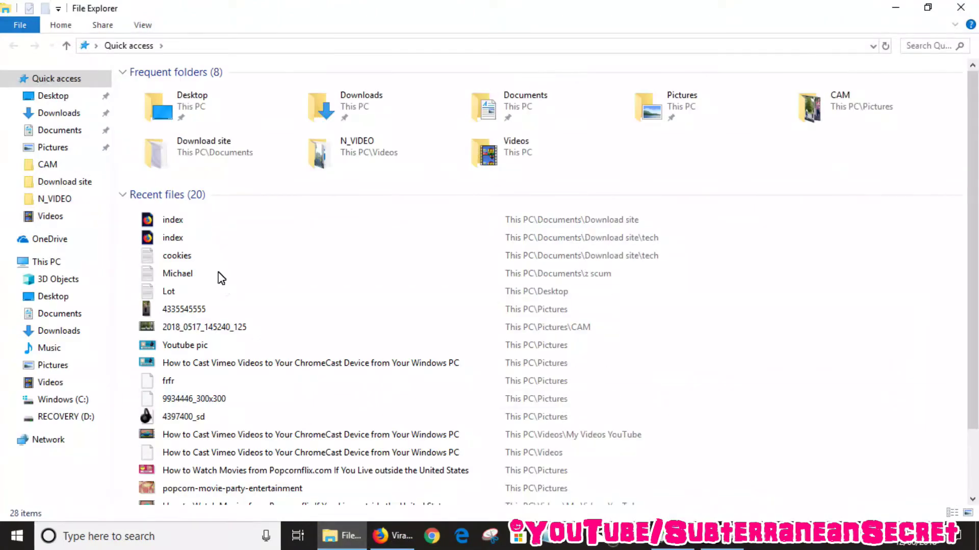
{"action": "left_click", "coordinate": [64, 315]}
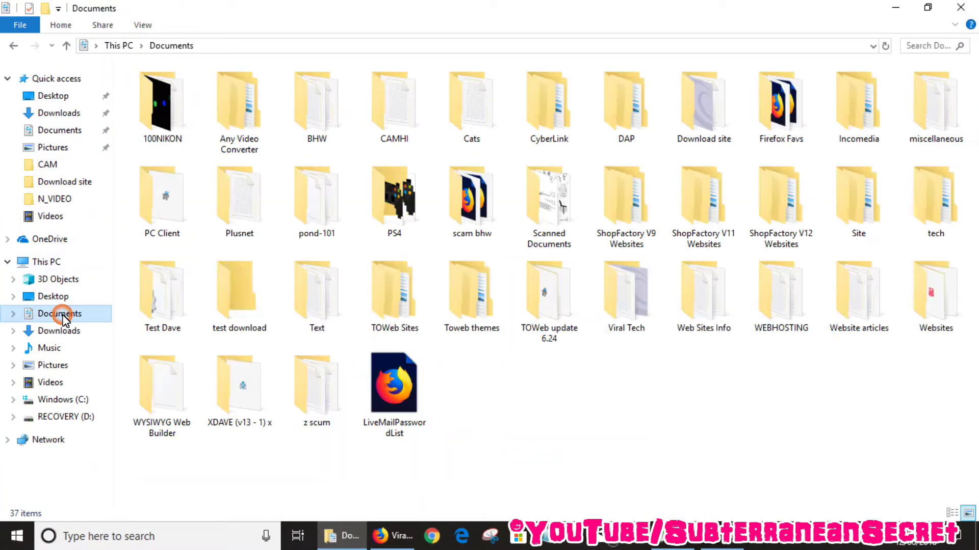
{"action": "double_click", "coordinate": [696, 106]}
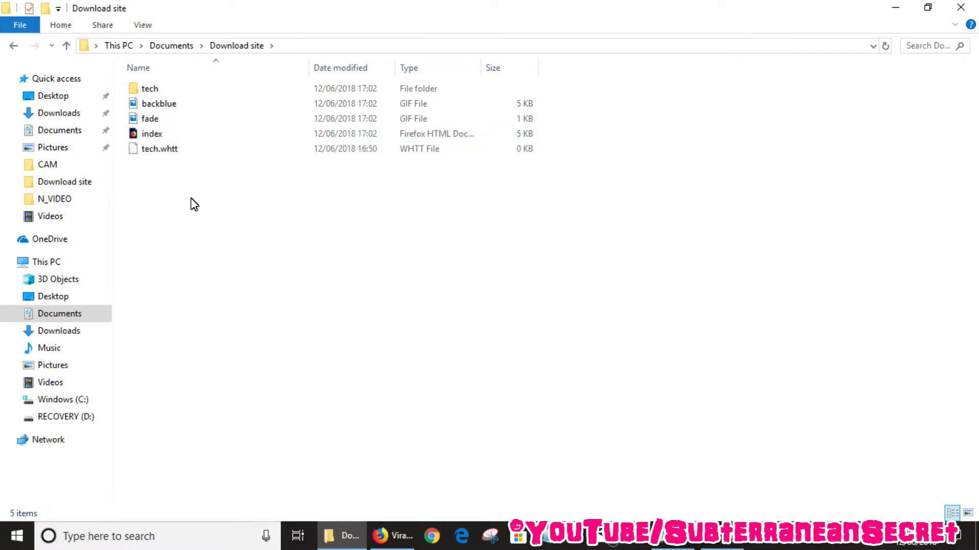
{"action": "double_click", "coordinate": [157, 137]}
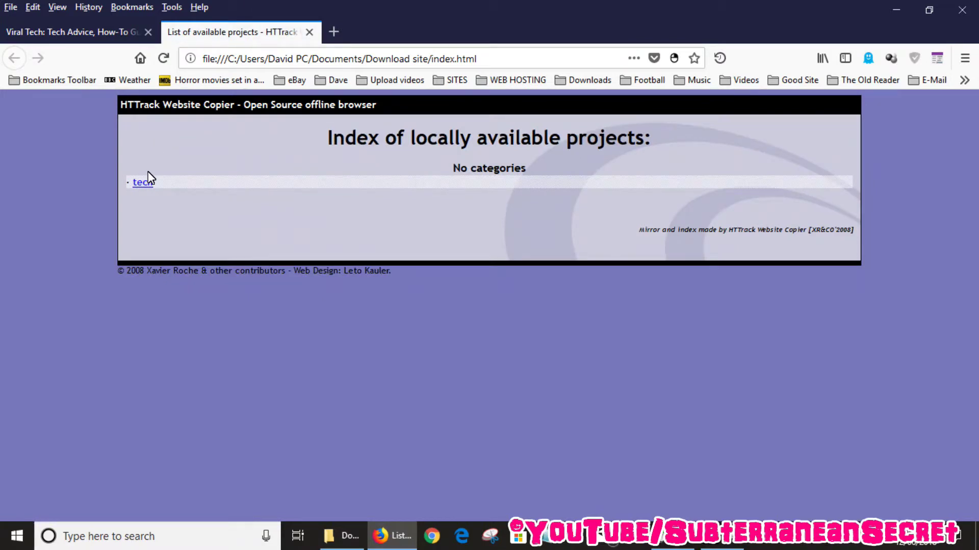
{"action": "left_click", "coordinate": [140, 184]}
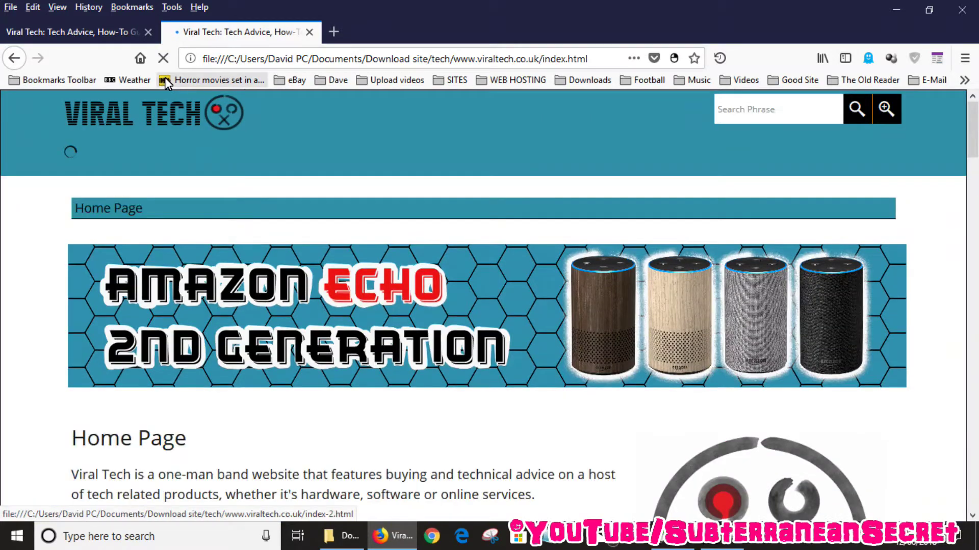
Close the live Viral Tech tab and open the offline Contact page via Friendly Support.
{"action": "left_click", "coordinate": [147, 32]}
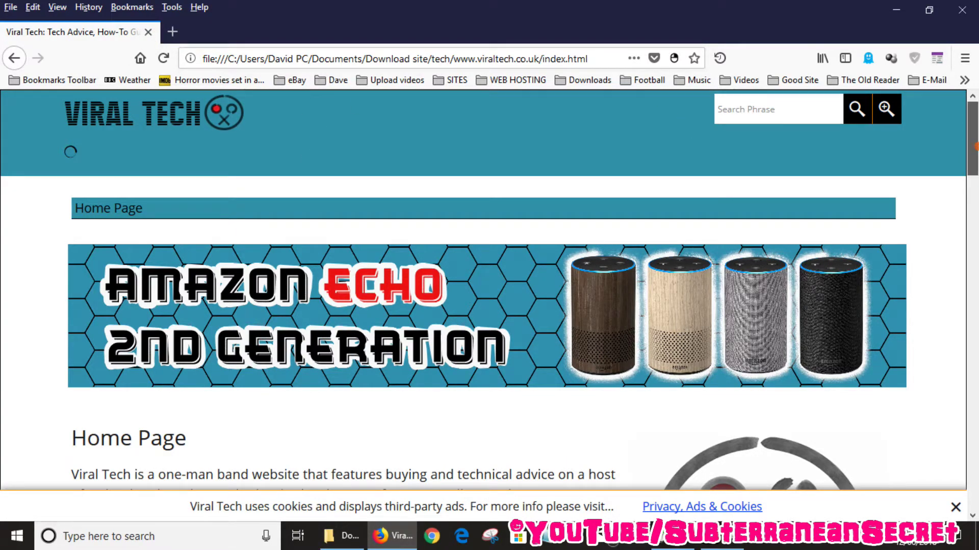
{"action": "scroll", "coordinate": [971, 137], "scroll_direction": "down", "scroll_amount": 5}
{"action": "scroll", "coordinate": [525, 291], "scroll_direction": "down", "scroll_amount": 15}
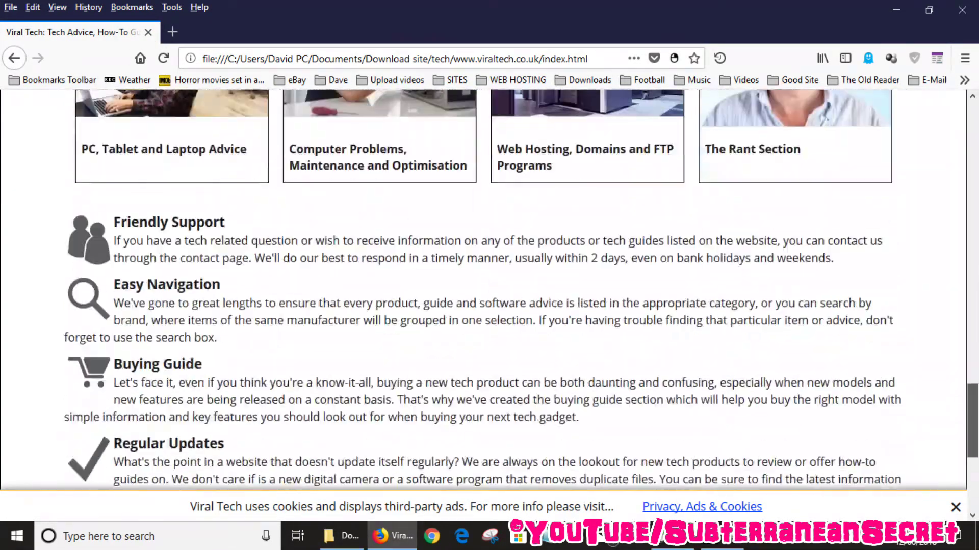
{"action": "left_click", "coordinate": [94, 168]}
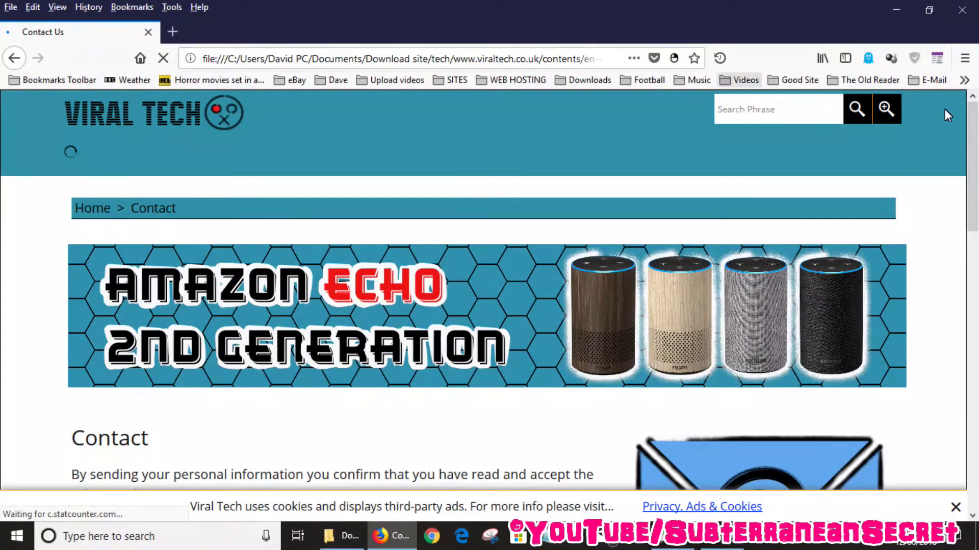
Go to the mirrored Online Video Contents and Players page and scroll through it.
{"action": "left_click_drag", "start_coordinate": [972, 140], "coordinate": [967, 227]}
{"action": "scroll", "coordinate": [967, 227], "scroll_direction": "up", "scroll_amount": 5}
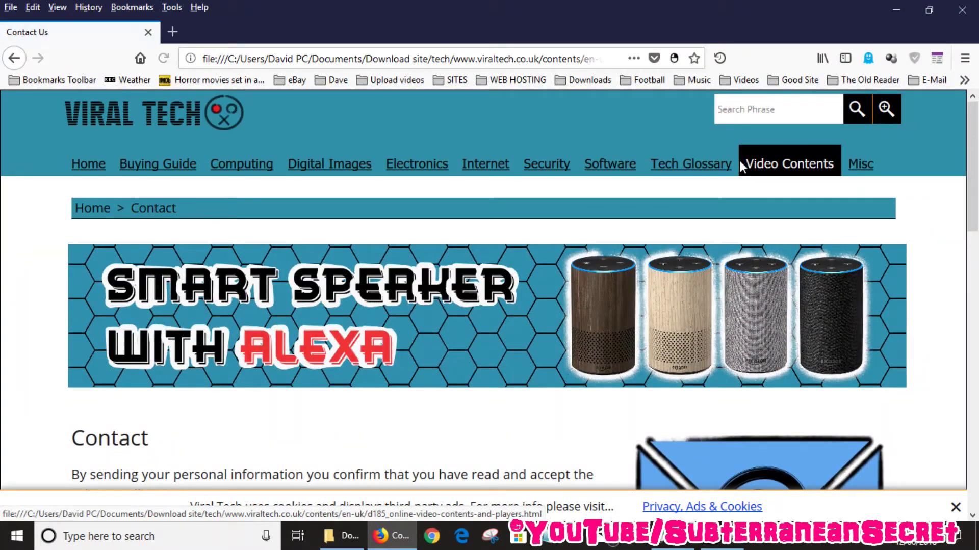
{"action": "left_click", "coordinate": [766, 164]}
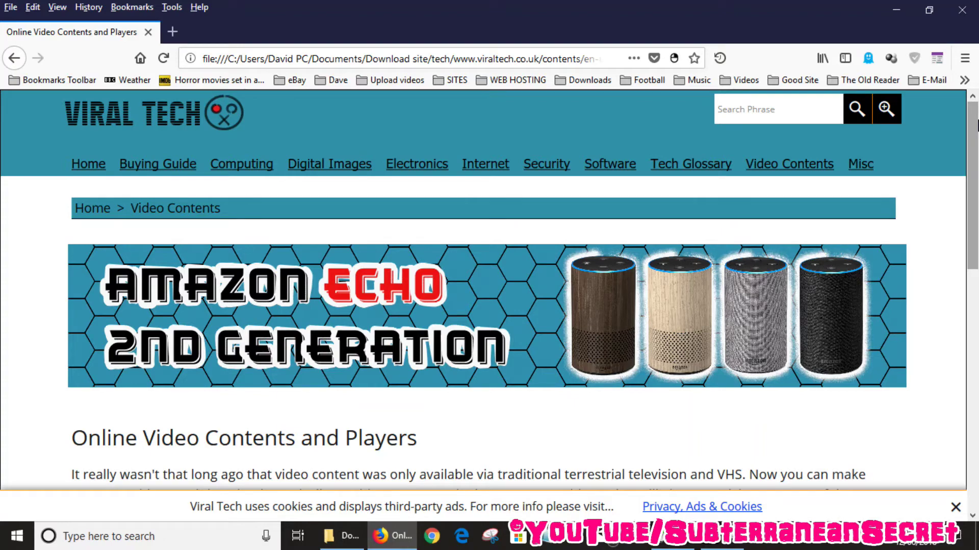
{"action": "left_click_drag", "start_coordinate": [977, 119], "coordinate": [977, 159]}
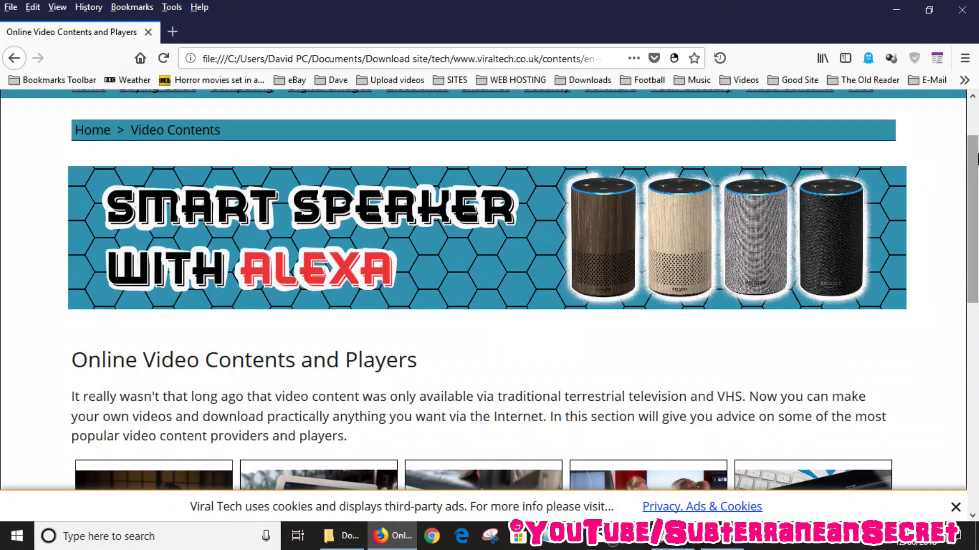